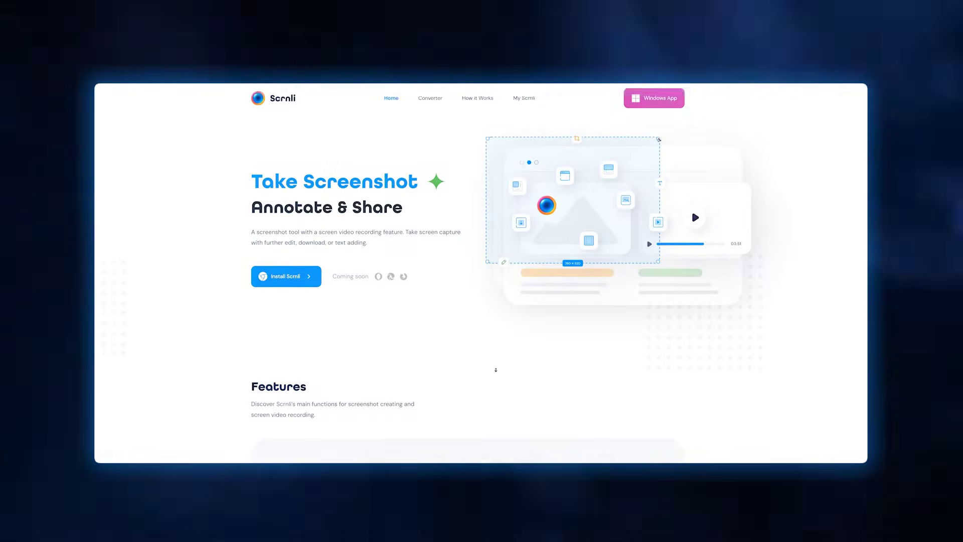
- Look through the features and how-it-works sections of the Scrnli home page
scroll(496, 372, "down", 4)
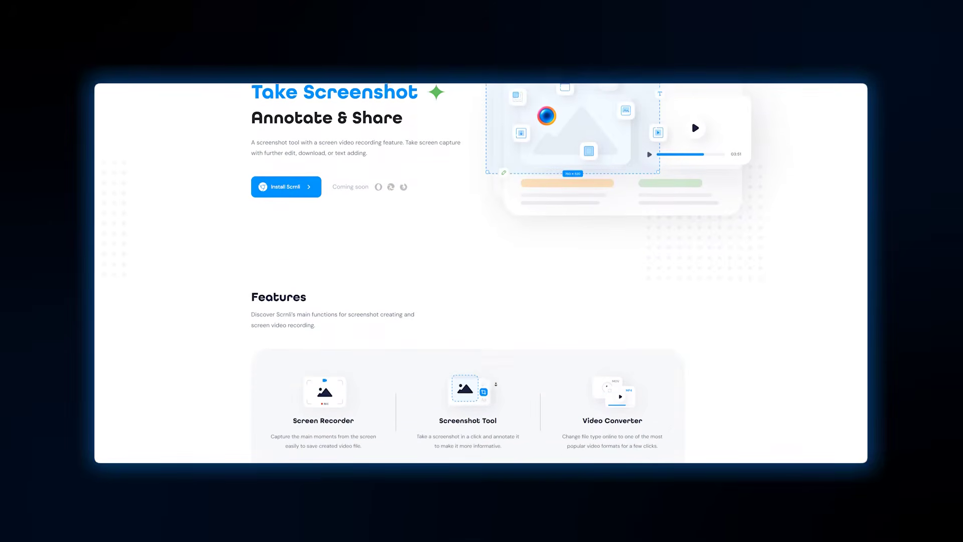
scroll(496, 387, "down", 5)
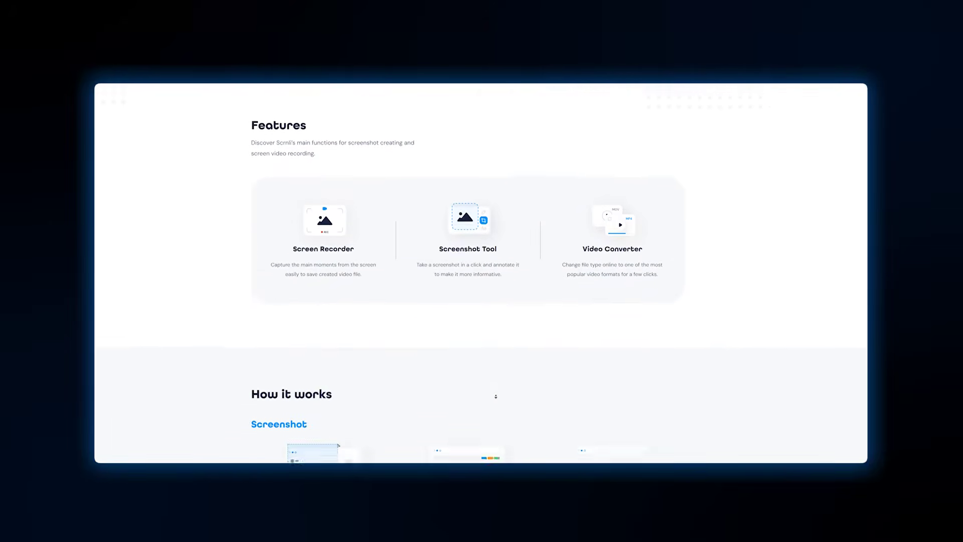
scroll(496, 398, "down", 7)
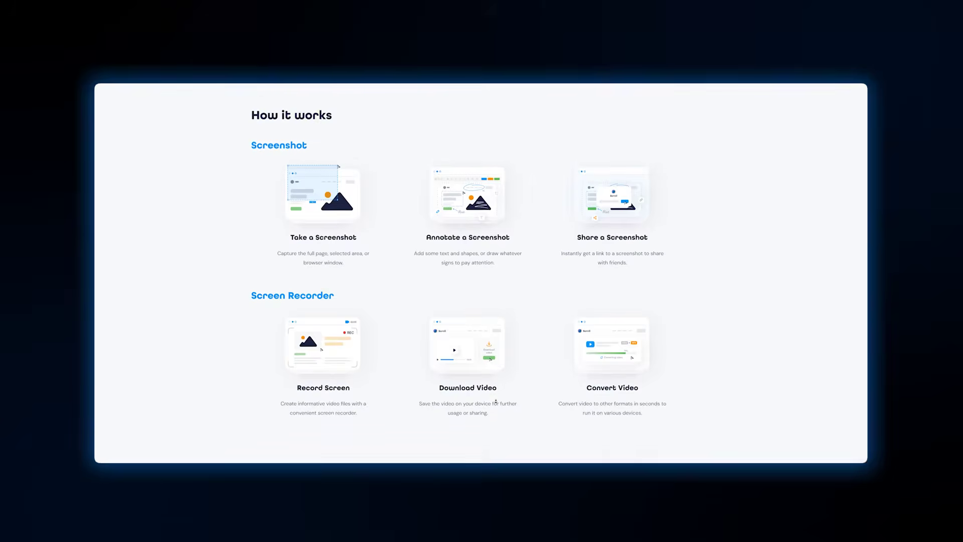
scroll(496, 402, "down", 3)
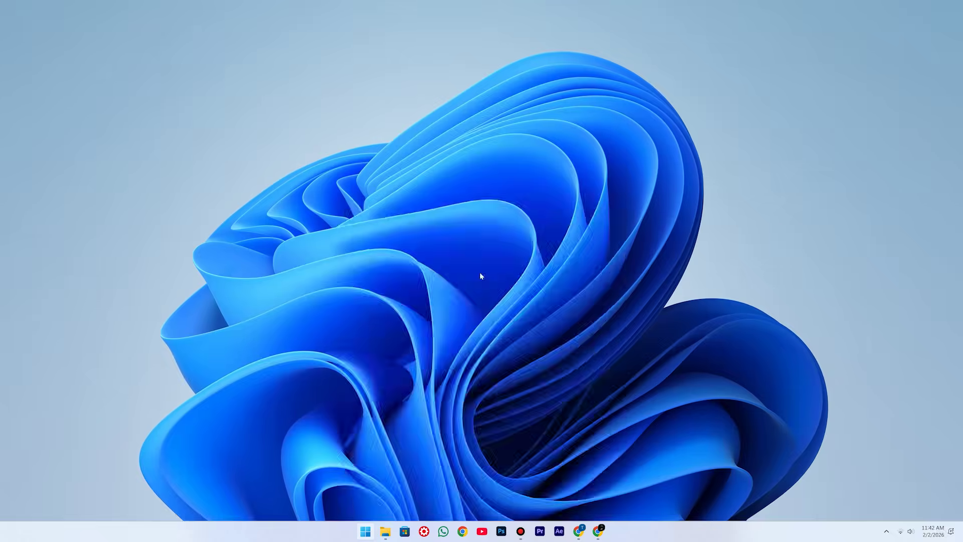
- Launch the Scrnli desktop app and open its video recorder
key("super")
type("scrnli")
left_click(497, 346)
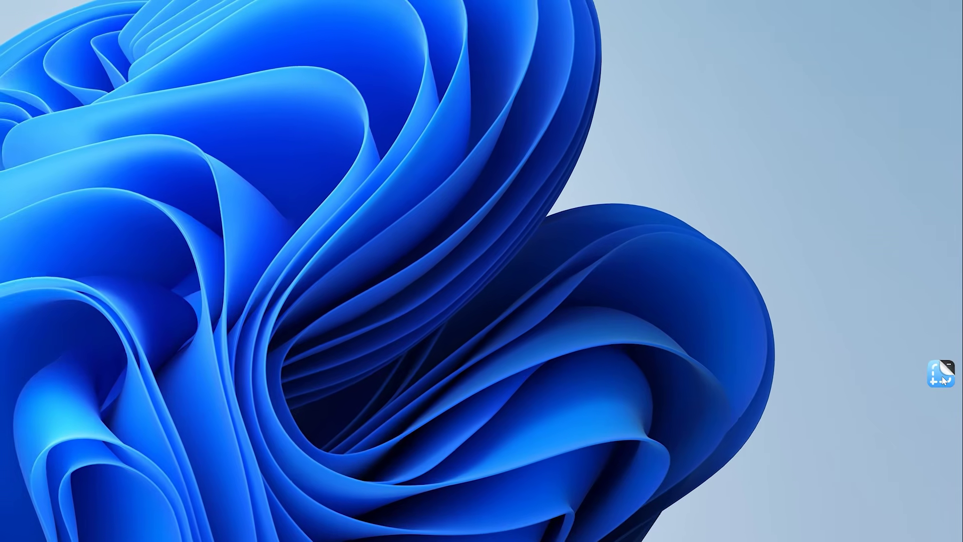
right_click(942, 371)
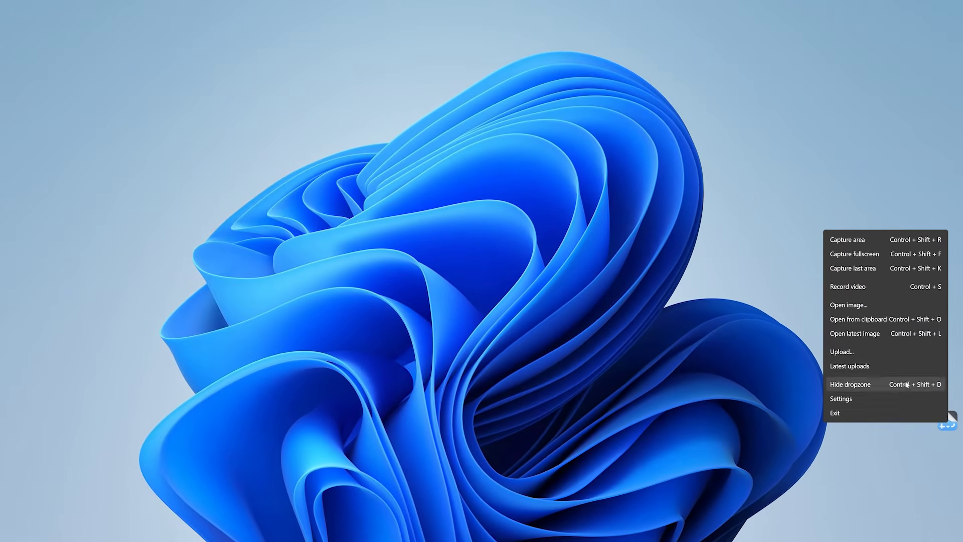
left_click(863, 289)
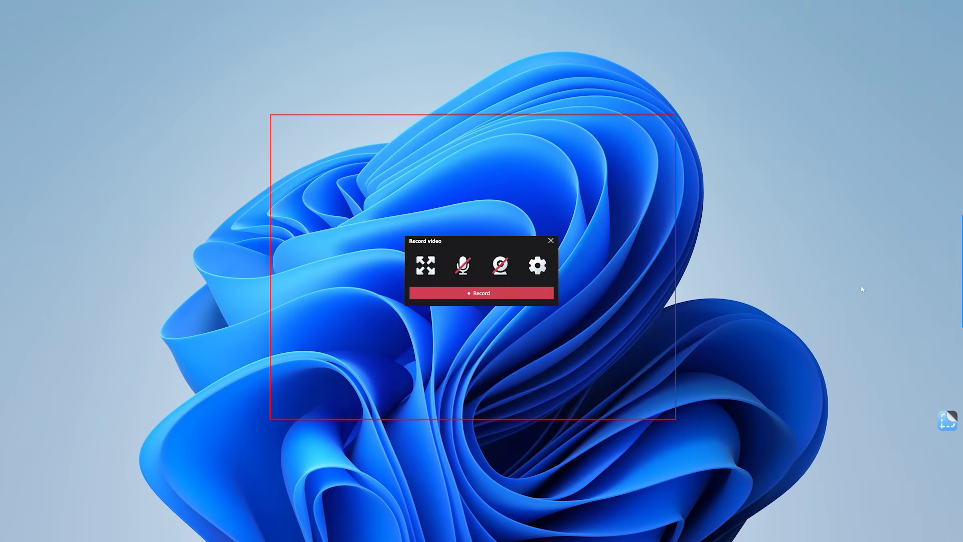
- Toggle the full-screen capture area and set the video options to 60 frames per second and High quality
left_click(426, 265)
left_click(426, 266)
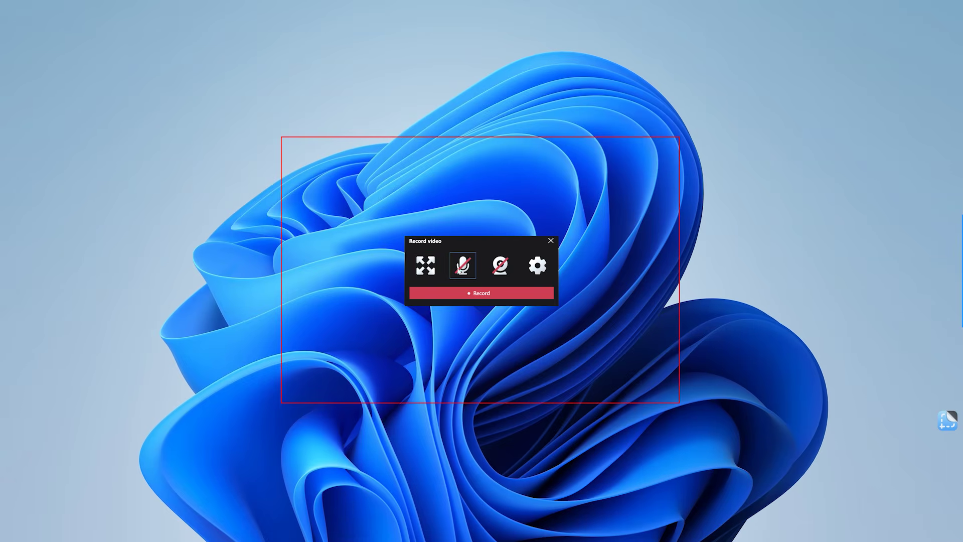
left_click(538, 266)
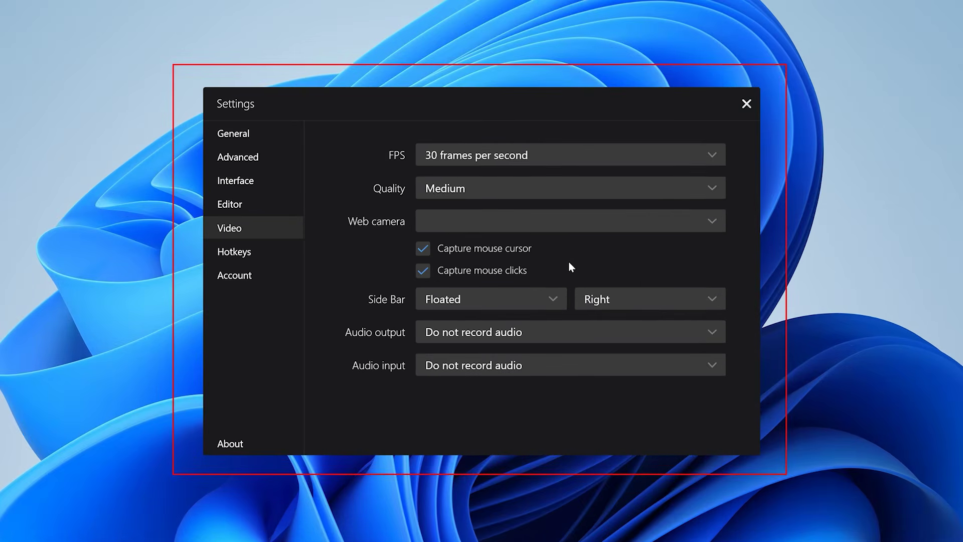
left_click(516, 156)
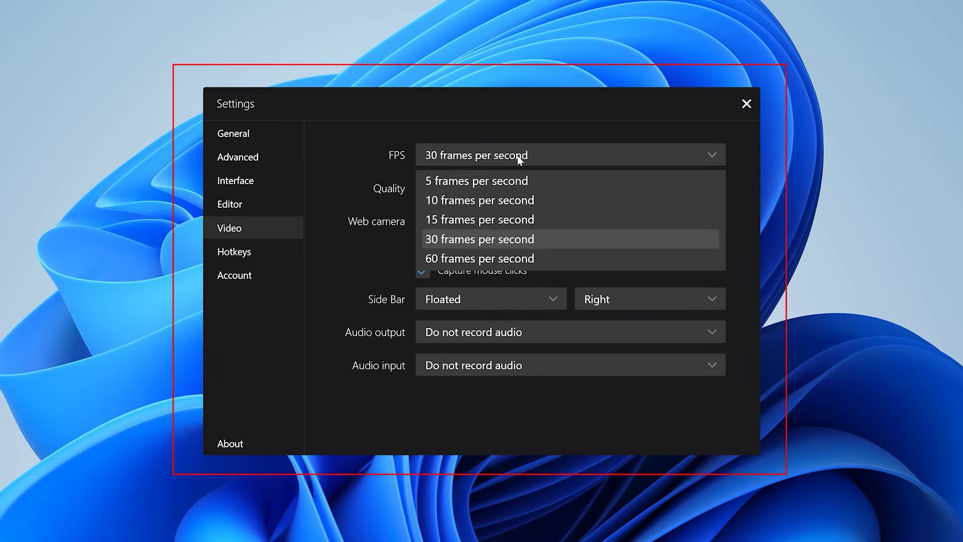
left_click(508, 255)
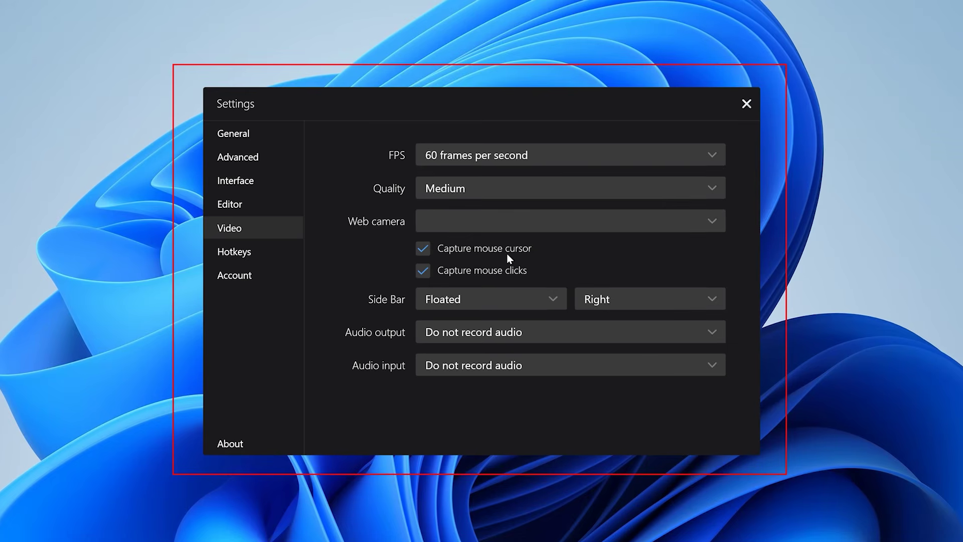
left_click(484, 189)
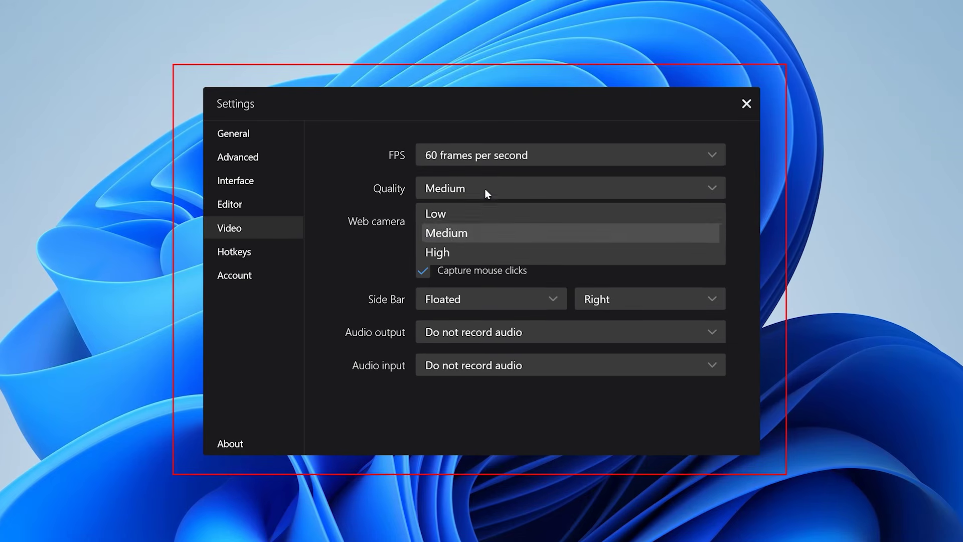
left_click(454, 251)
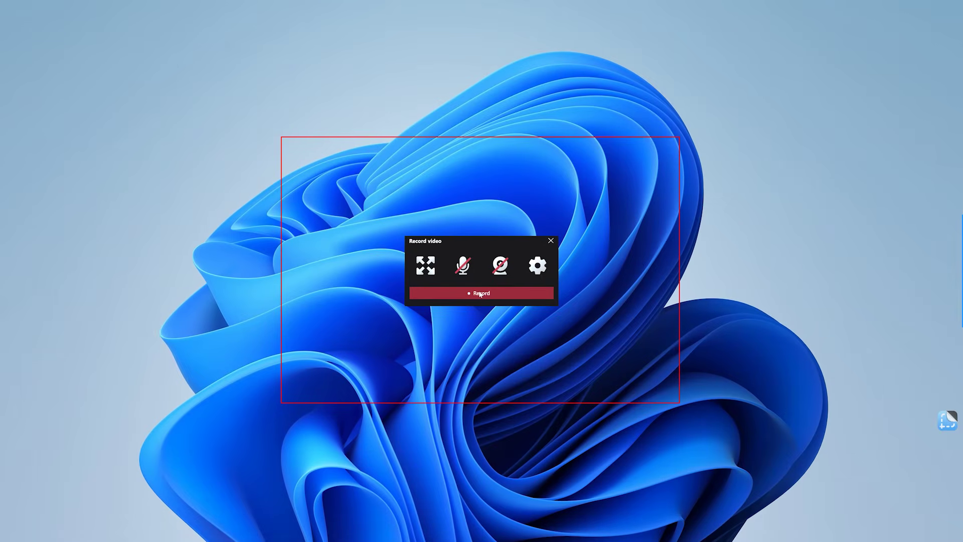
- Record the framed desktop area while refreshing the desktop twice, and play the clip in a maximized preview
left_click(481, 294)
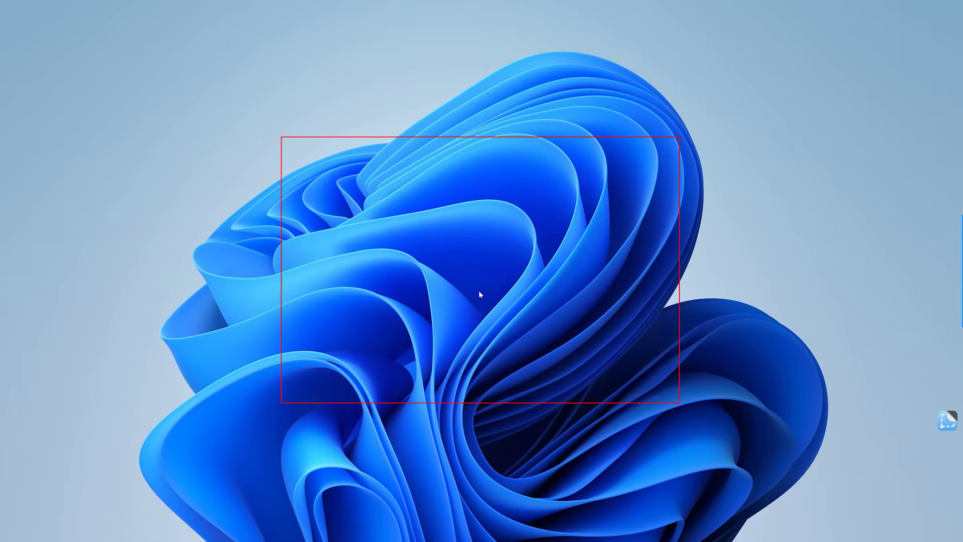
right_click(472, 251)
left_click(495, 281)
right_click(475, 250)
left_click(500, 287)
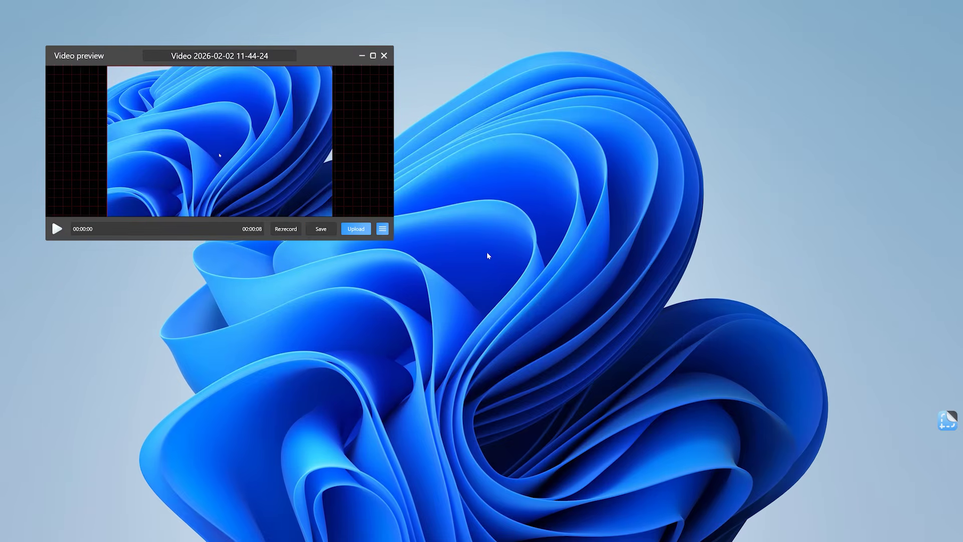
left_click(372, 56)
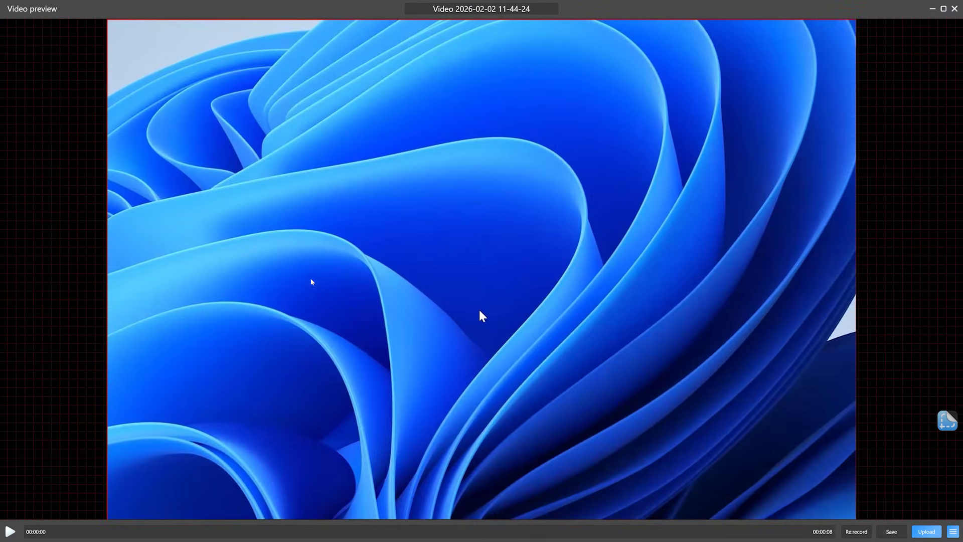
left_click(10, 531)
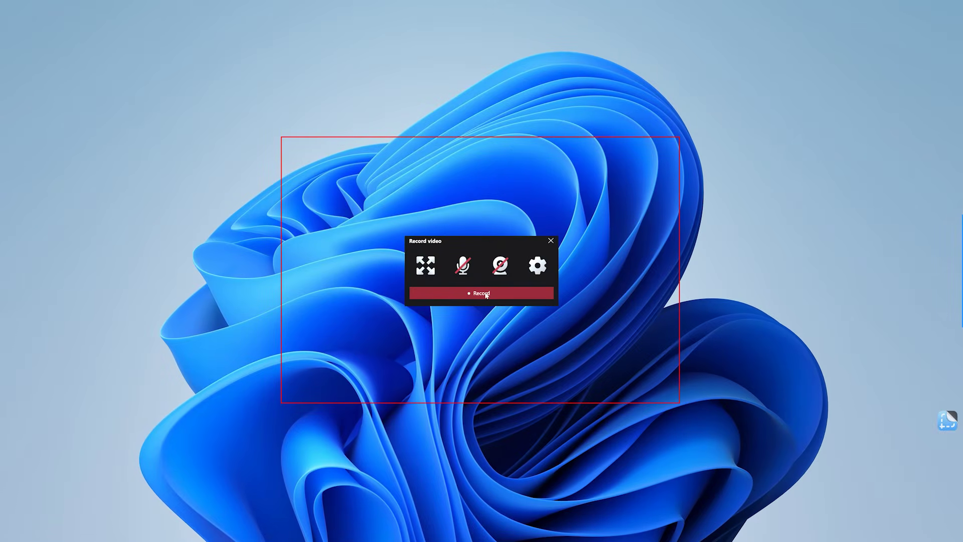
- Start another recording and draw an arrow and a rectangle annotation inside the framed area
left_click(485, 294)
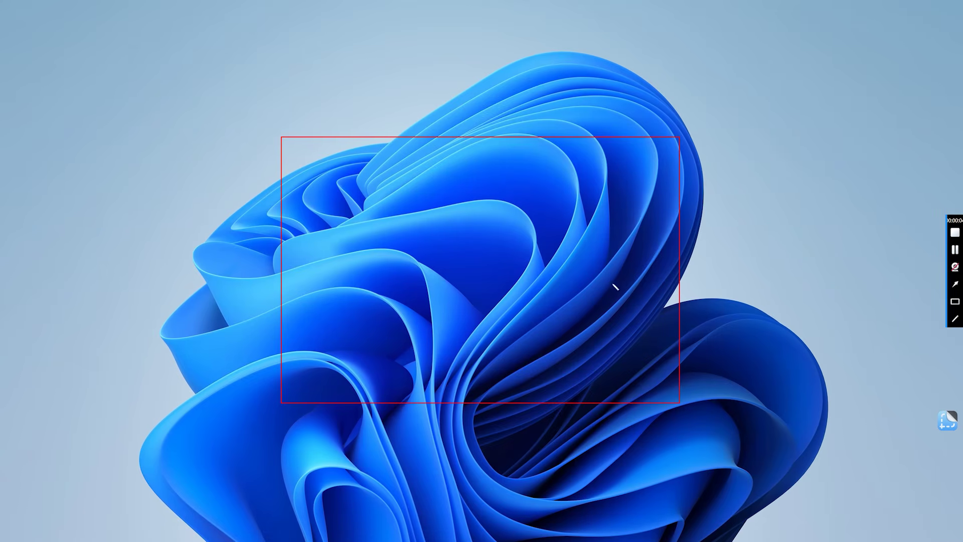
left_click_drag(501, 308, 402, 236)
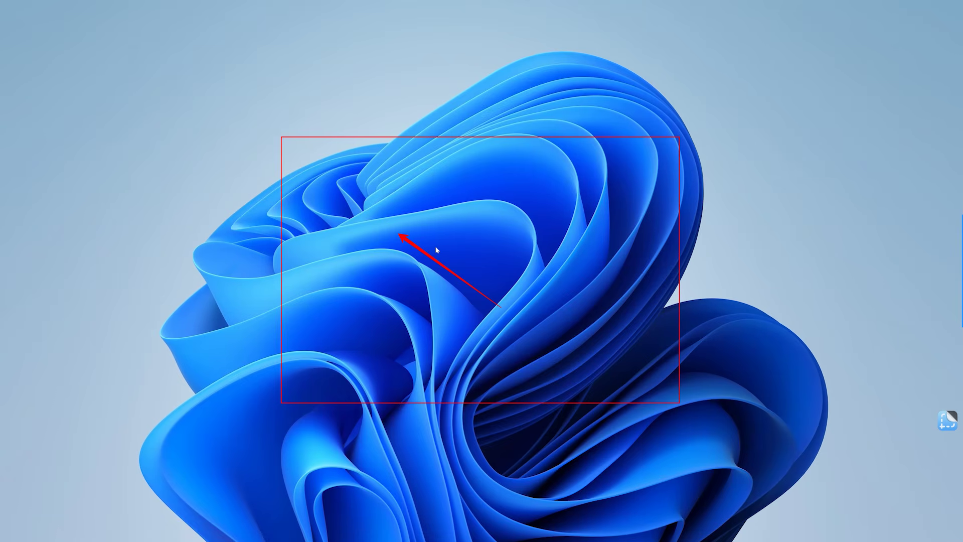
mouse_move(954, 259)
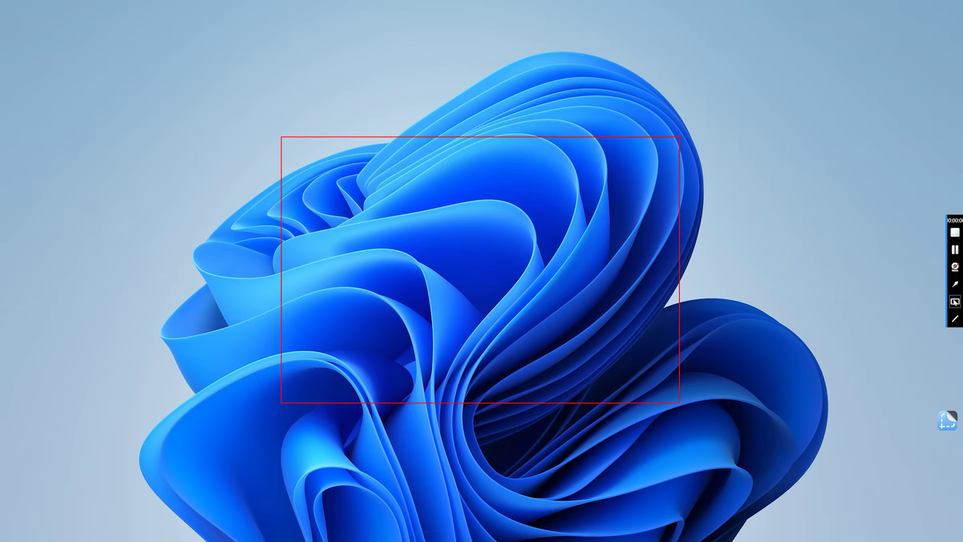
left_click_drag(361, 214, 599, 342)
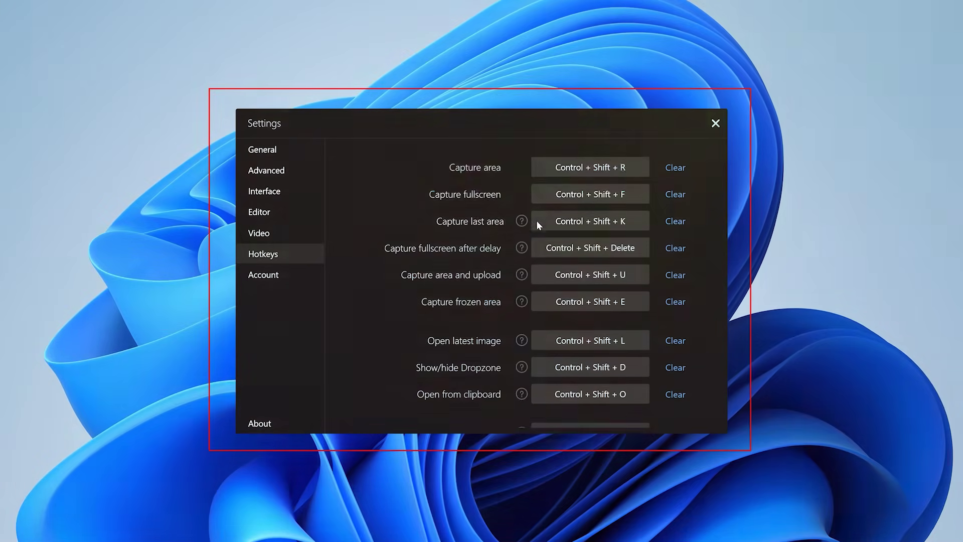
- Review the hotkeys assigned to capturing and recording in the Scrnli settings
scroll(537, 221, "down", 4)
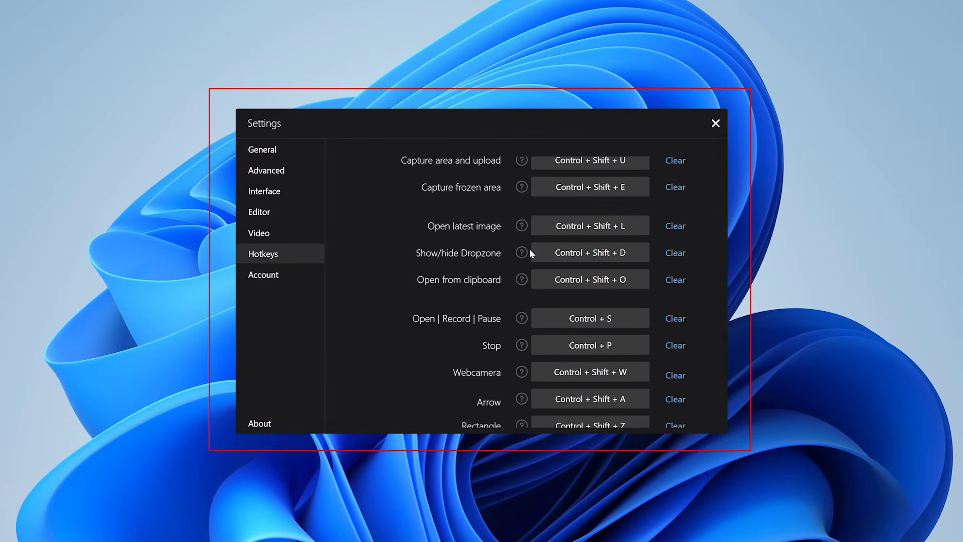
scroll(530, 253, "down", 1)
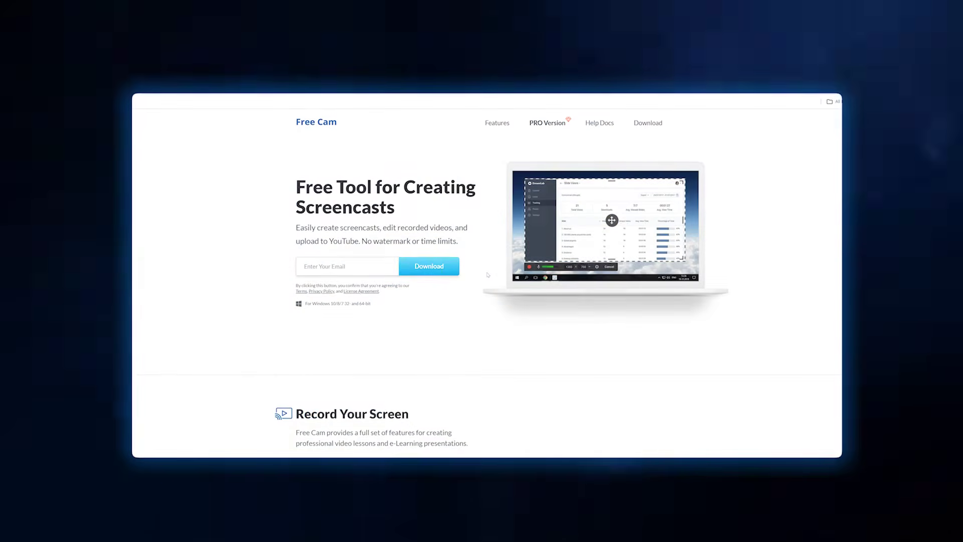
- Review the Free Cam website and enter the e-mail address in its download form
scroll(487, 274, "down", 3)
scroll(488, 275, "down", 5)
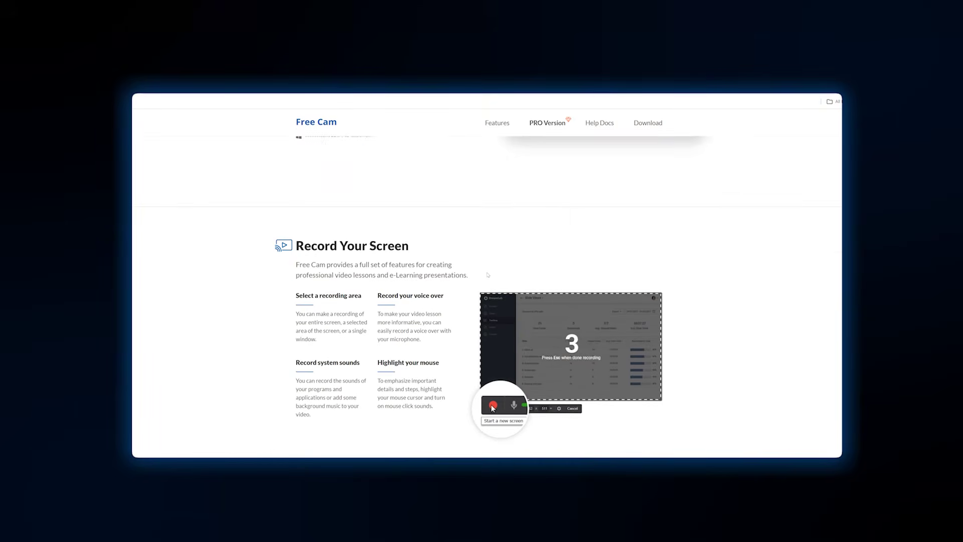
scroll(487, 275, "down", 6)
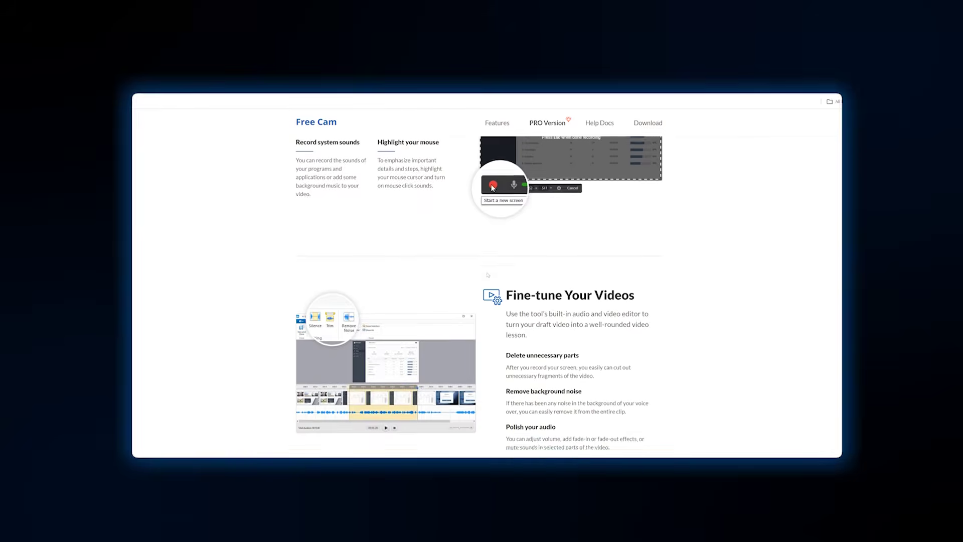
scroll(487, 275, "down", 5)
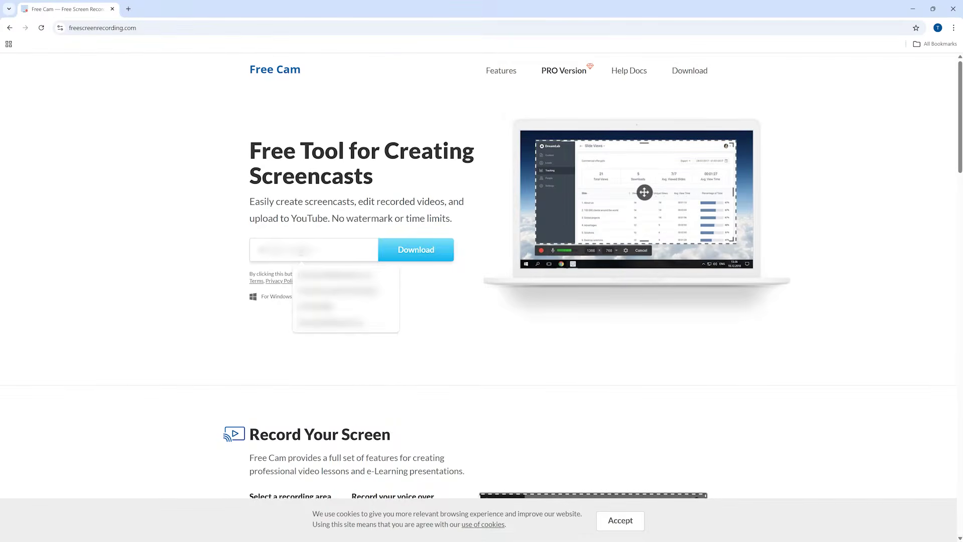
type("••••••")
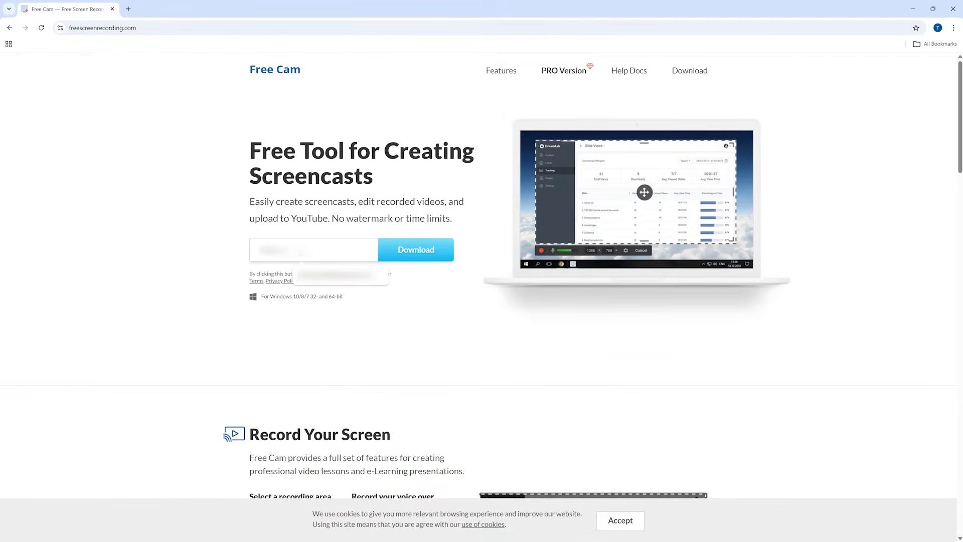
type("••••")
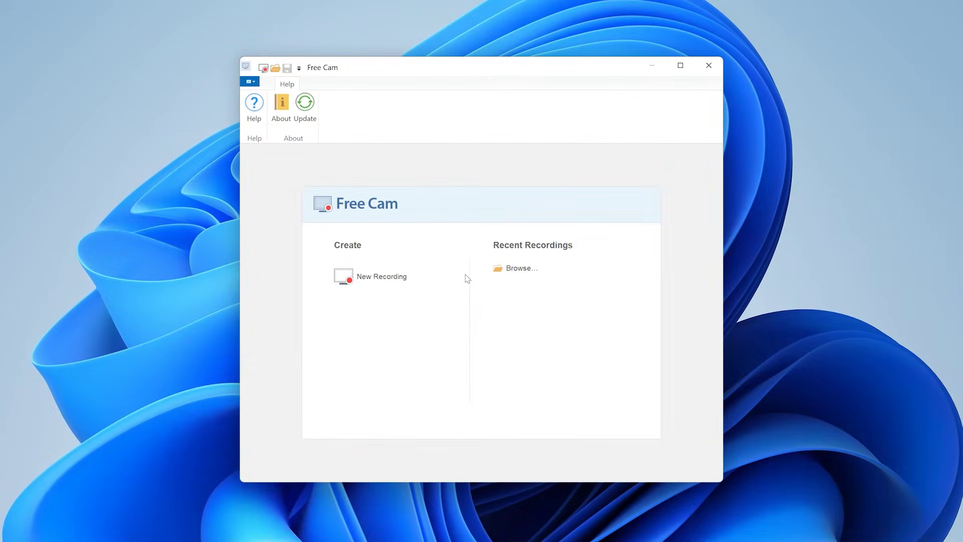
- Start a new recording in Free Cam and adjust the capture frame
left_click(382, 278)
left_click_drag(701, 150, 620, 126)
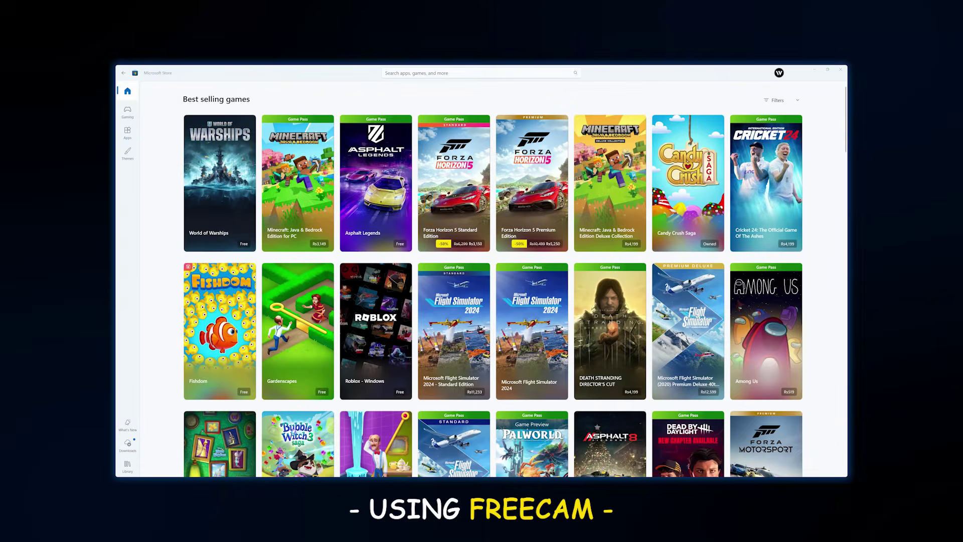
- Browse the list of best selling games in Microsoft Store
scroll(494, 279, "down", 5)
scroll(494, 279, "down", 7)
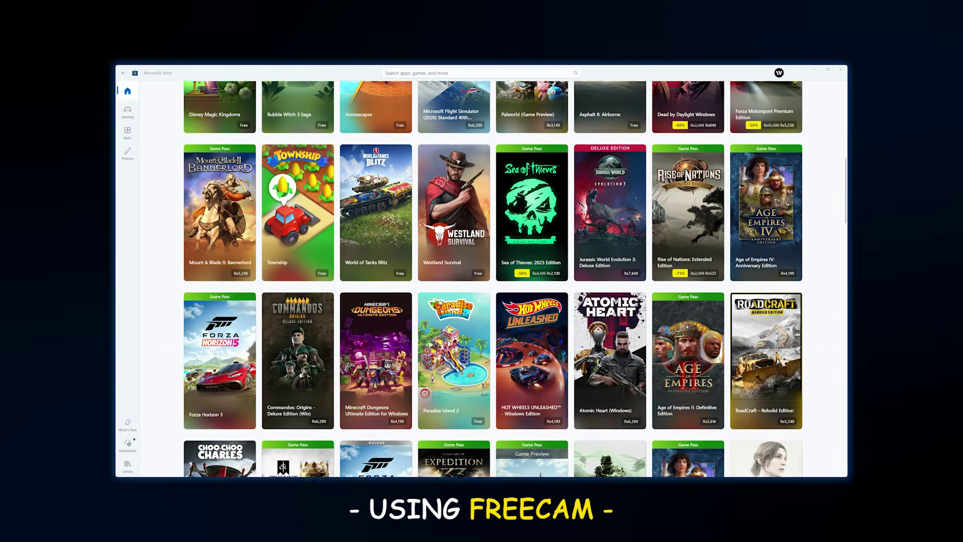
scroll(494, 279, "down", 9)
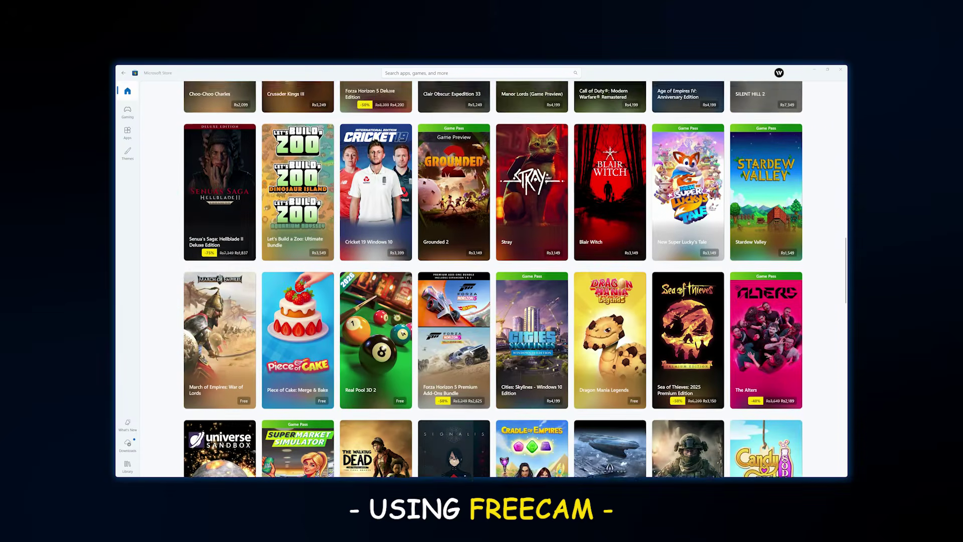
scroll(493, 279, "down", 6)
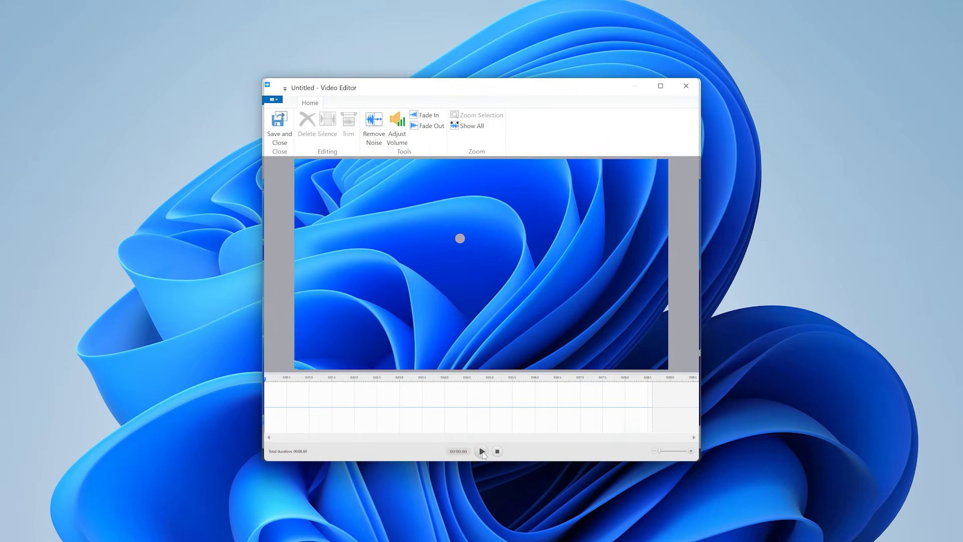
- Preview the recorded clip and delete the section from about 5 to 7 seconds on the timeline
left_click(481, 452)
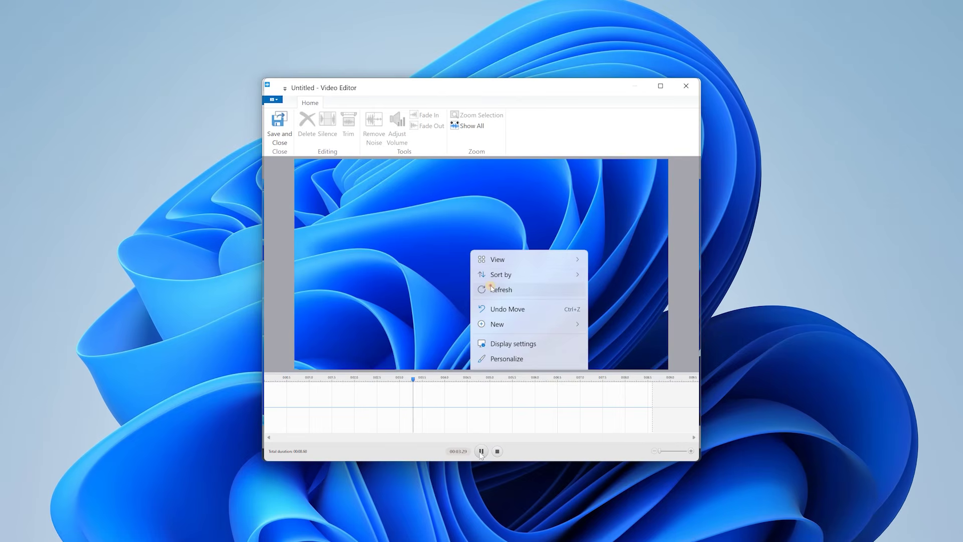
left_click(480, 452)
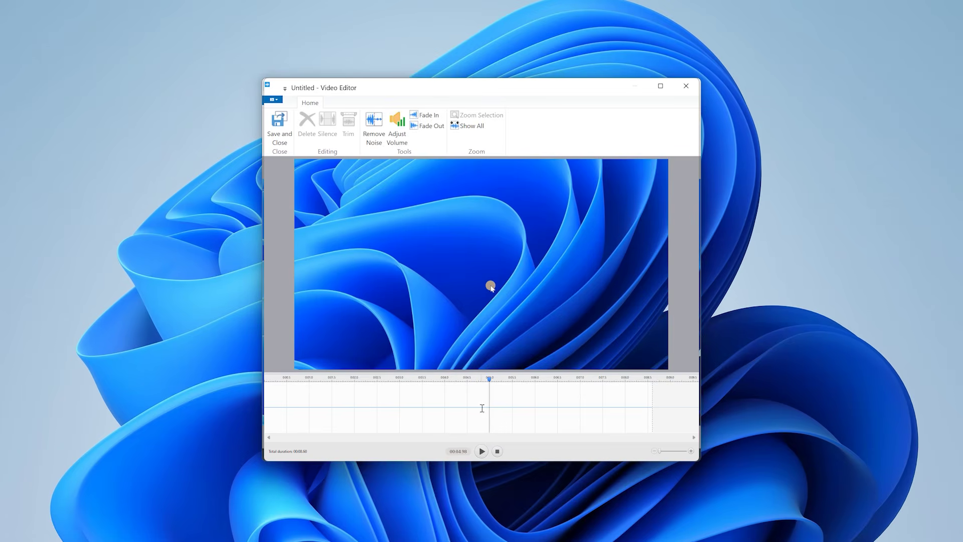
left_click_drag(492, 394, 585, 404)
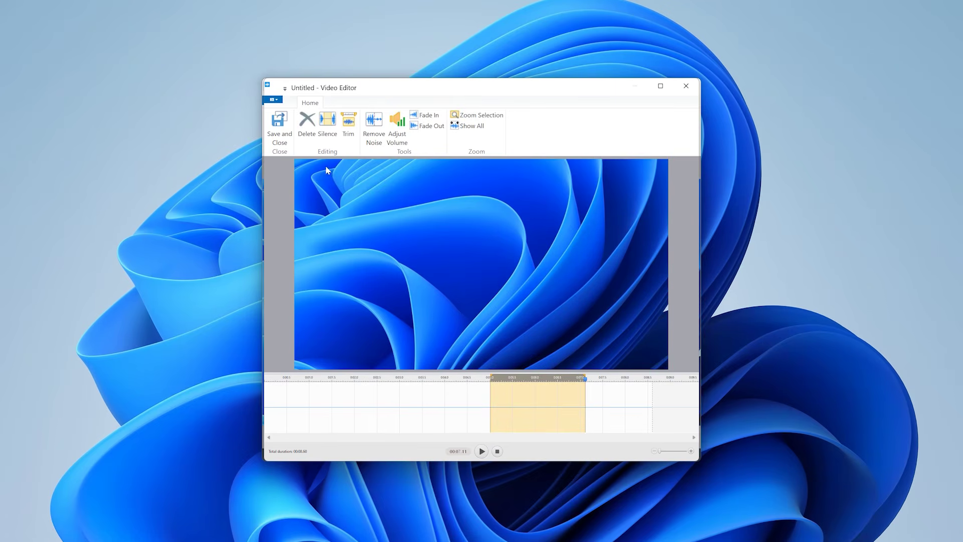
left_click(307, 126)
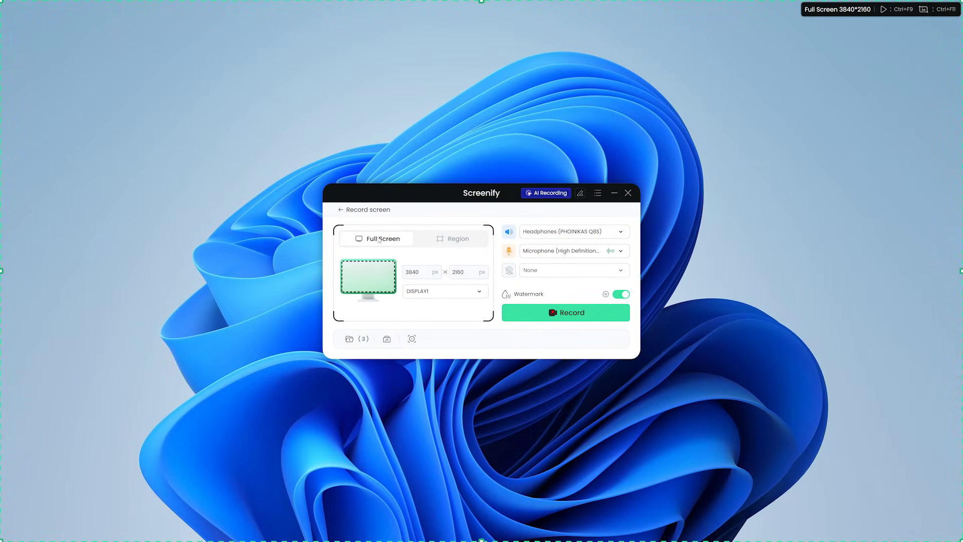
- In Screenify, draw a custom capture region of about 2537 × 1318 px, and return to full-screen capture
left_click(431, 240)
left_click_drag(155, 106, 792, 437)
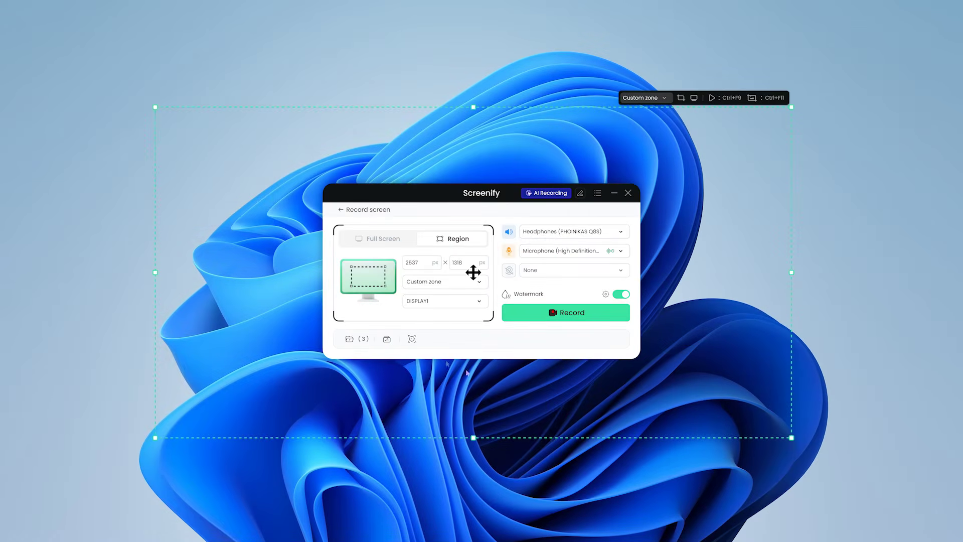
left_click(381, 239)
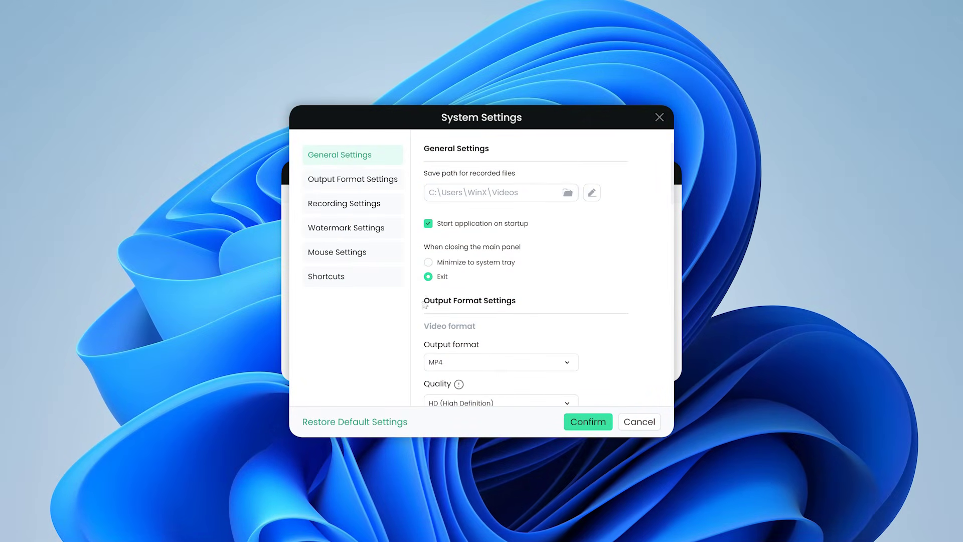
- Review the output format and shortcut settings in Screenify, and open the watermark settings
left_click(365, 184)
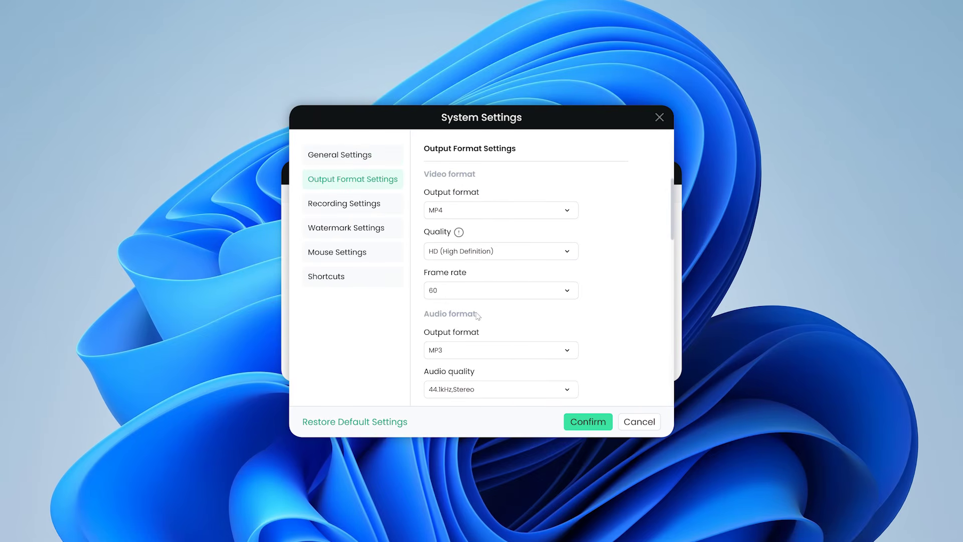
left_click(351, 283)
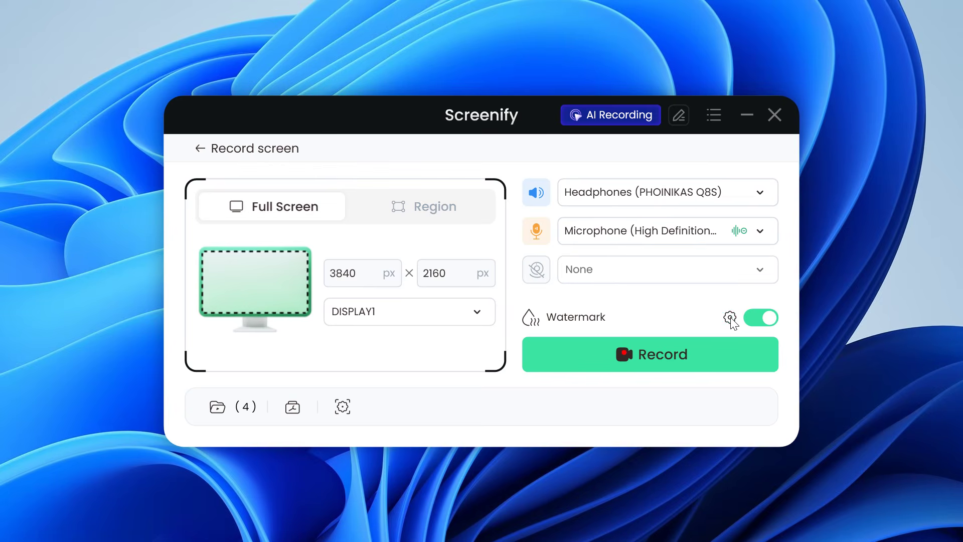
left_click(730, 317)
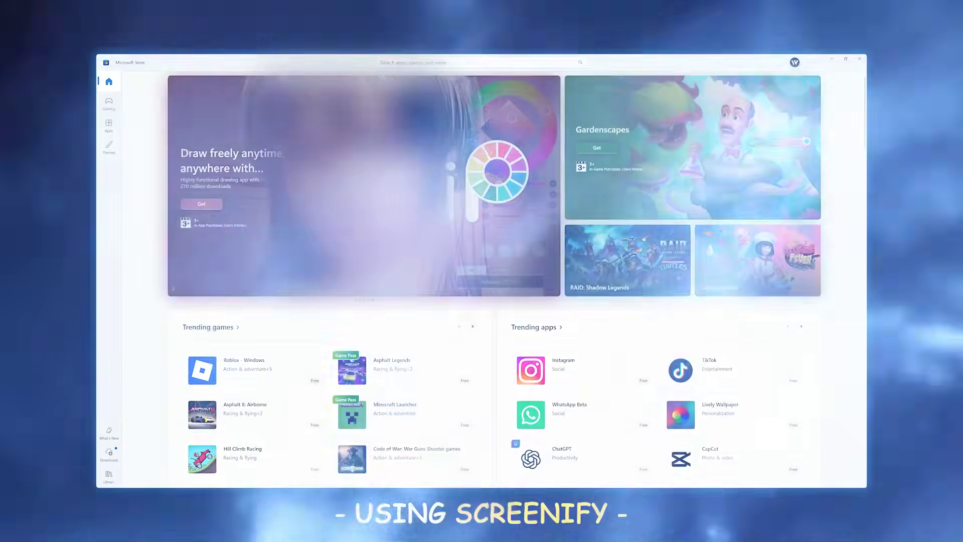
- Open the Best selling games collection in Microsoft Store and browse through its titles
scroll(846, 237, "down", 3)
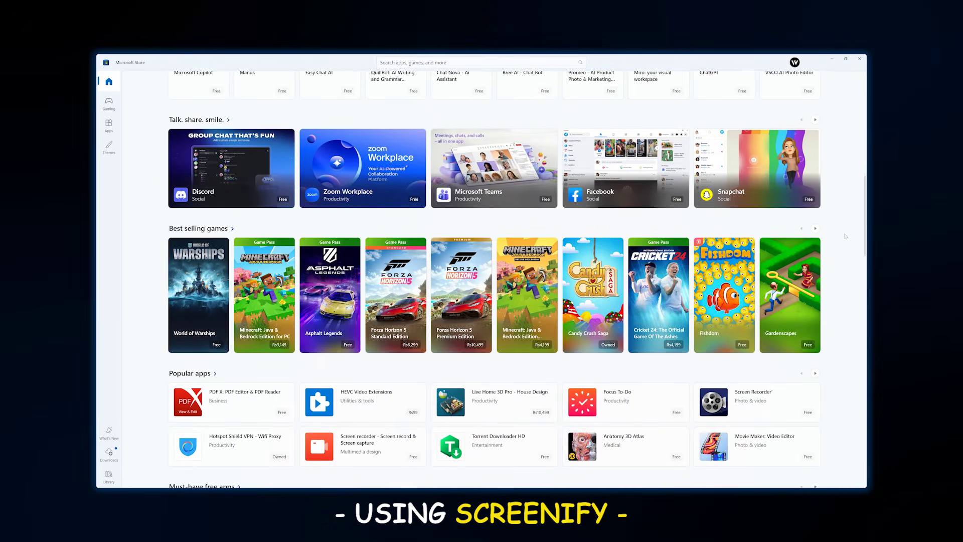
left_click(210, 228)
scroll(151, 240, "down", 10)
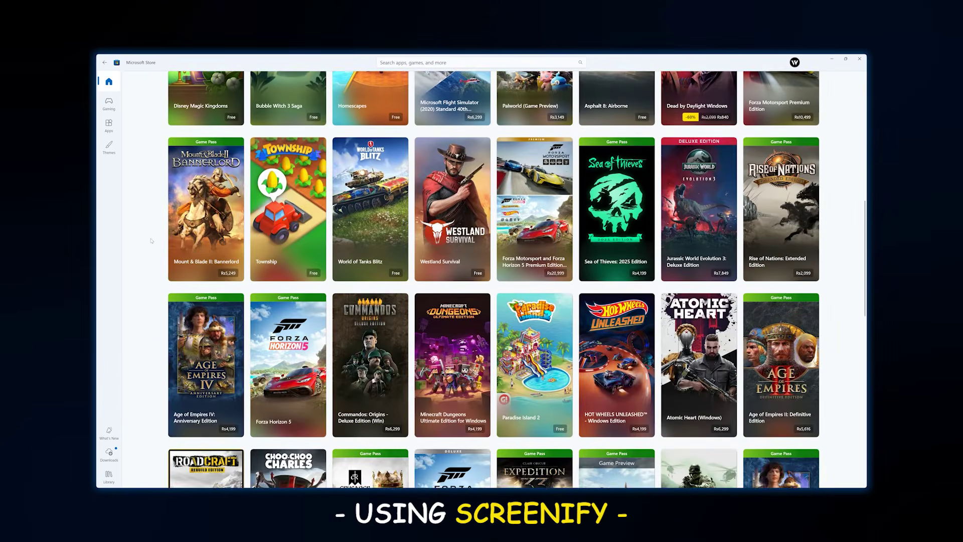
scroll(151, 241, "down", 10)
scroll(151, 241, "down", 5)
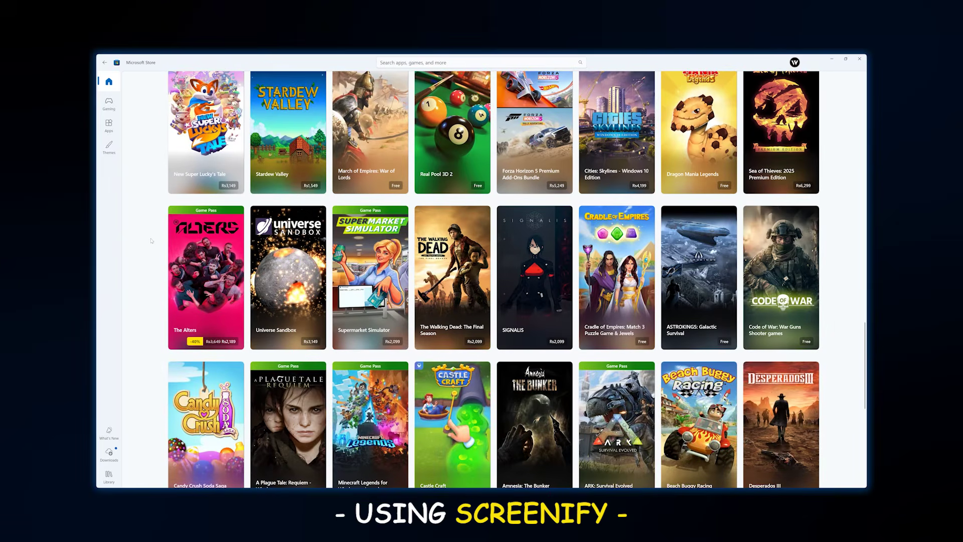
scroll(151, 241, "down", 3)
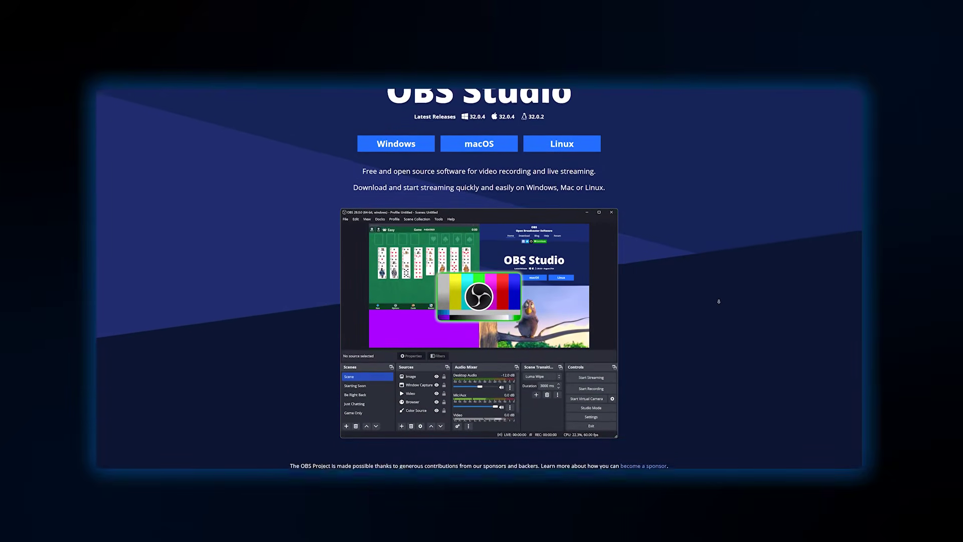
- Look through the OBS Studio website, from the download options past the sponsors to the features
scroll(718, 301, "down", 5)
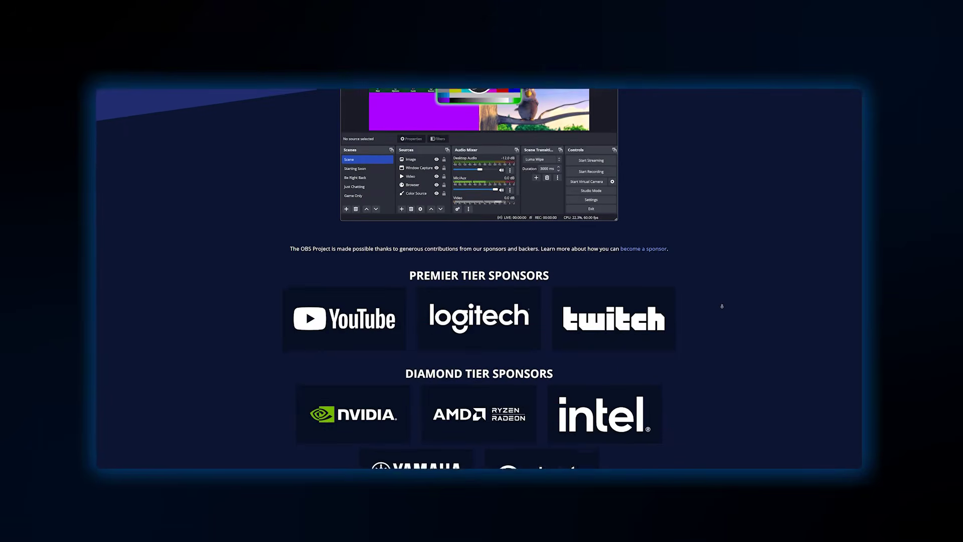
scroll(722, 306, "down", 2)
scroll(725, 310, "down", 8)
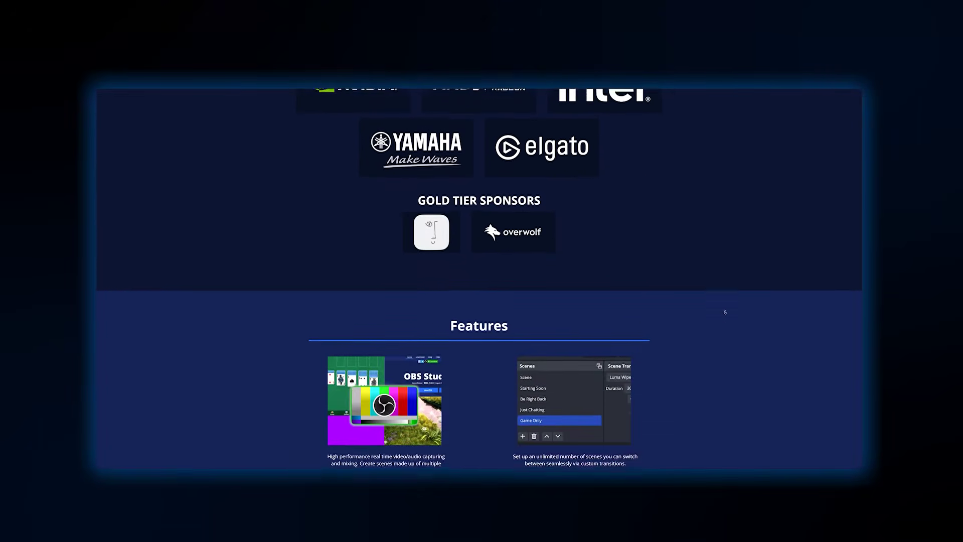
scroll(725, 314, "down", 10)
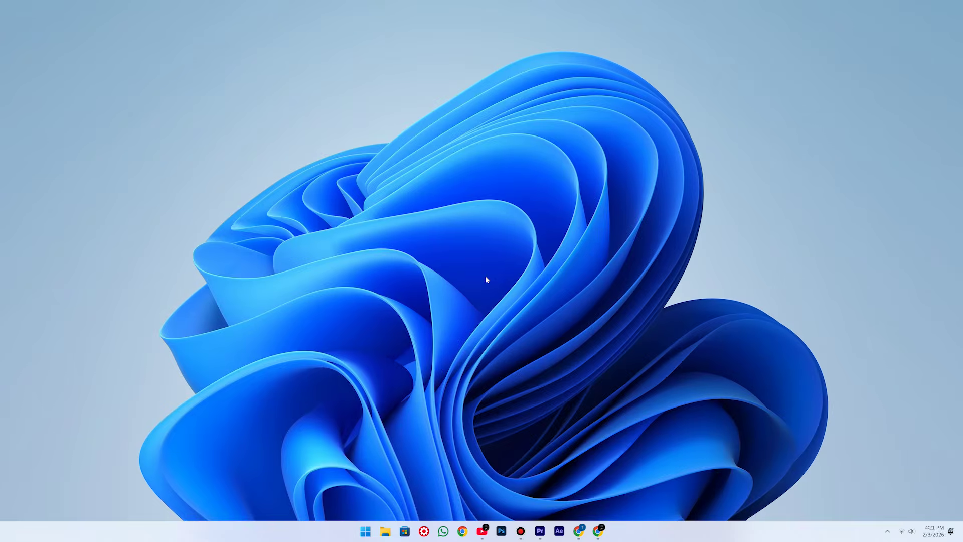
- Launch OBS Studio and examine the streaming and recording options in its advanced output settings
key("super")
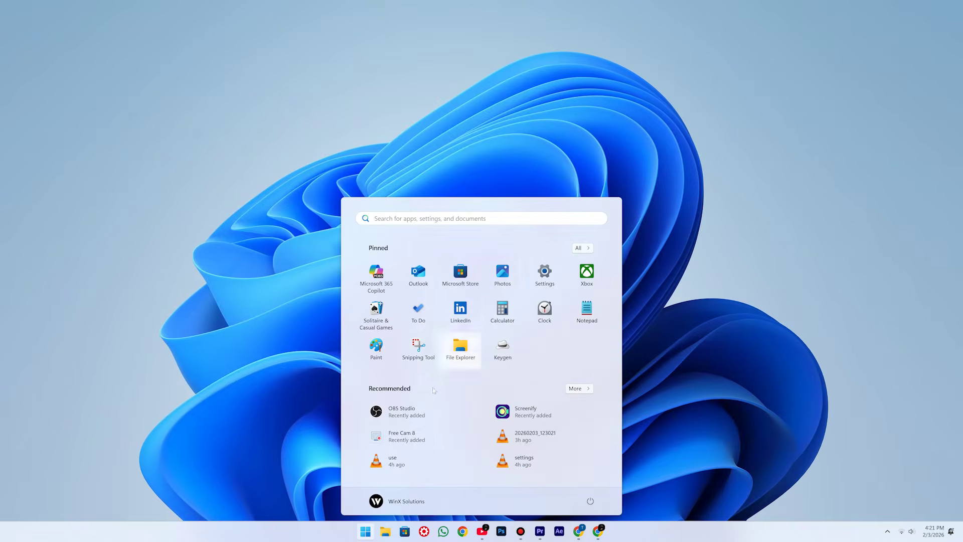
left_click(424, 410)
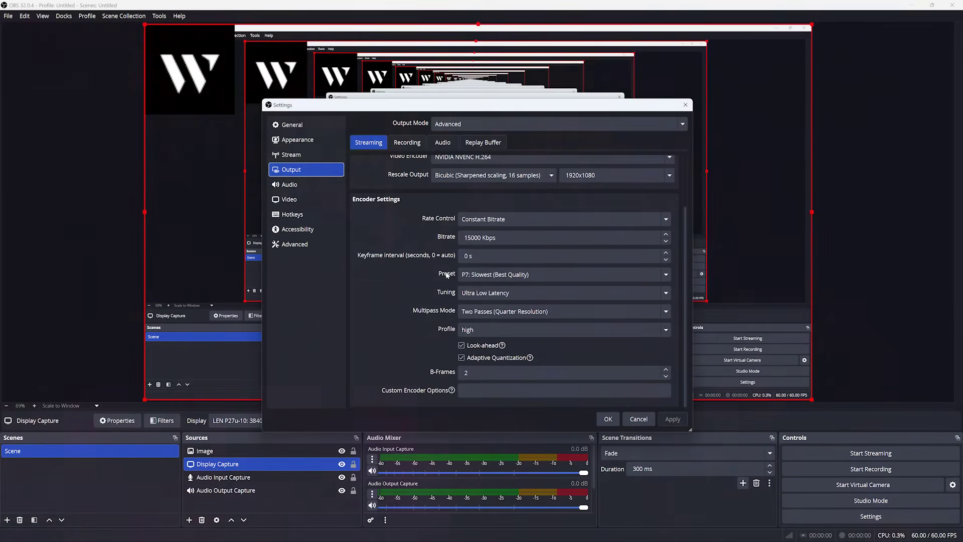
scroll(446, 275, "up", 2)
left_click(407, 143)
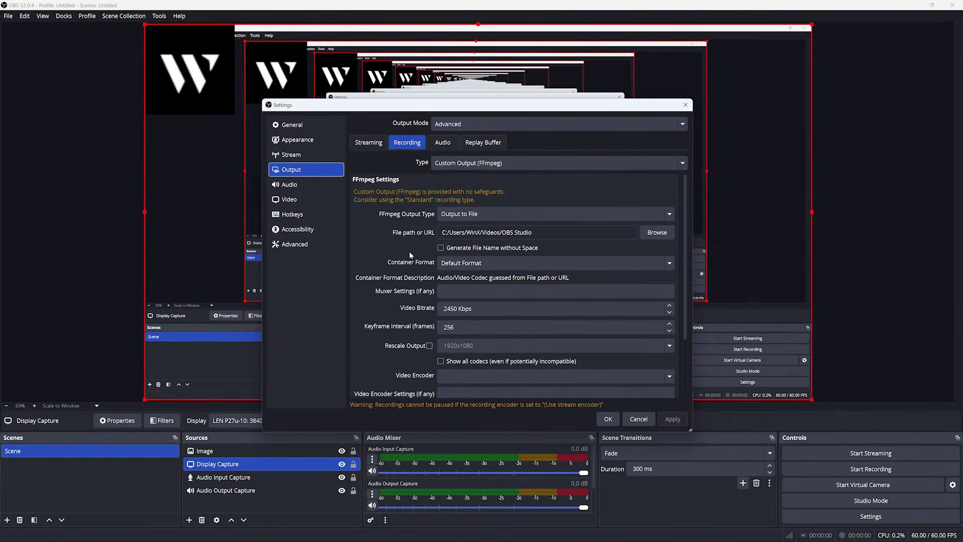
scroll(410, 255, "down", 2)
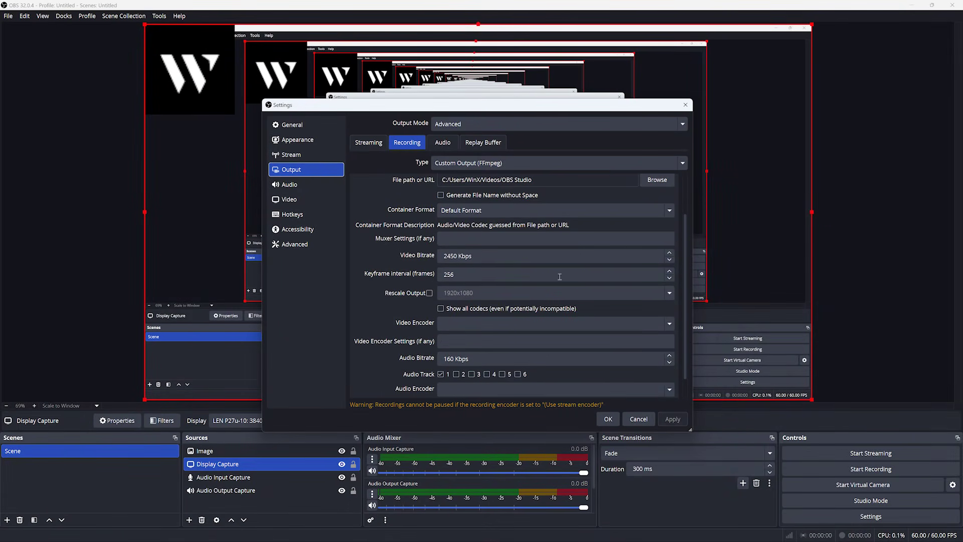
left_click(556, 340)
scroll(555, 341, "up", 1)
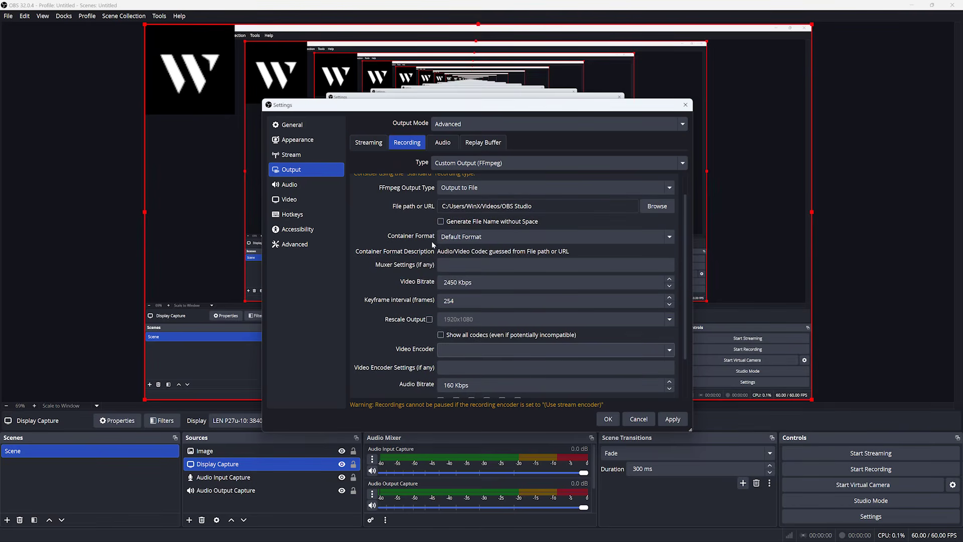
scroll(431, 241, "up", 1)
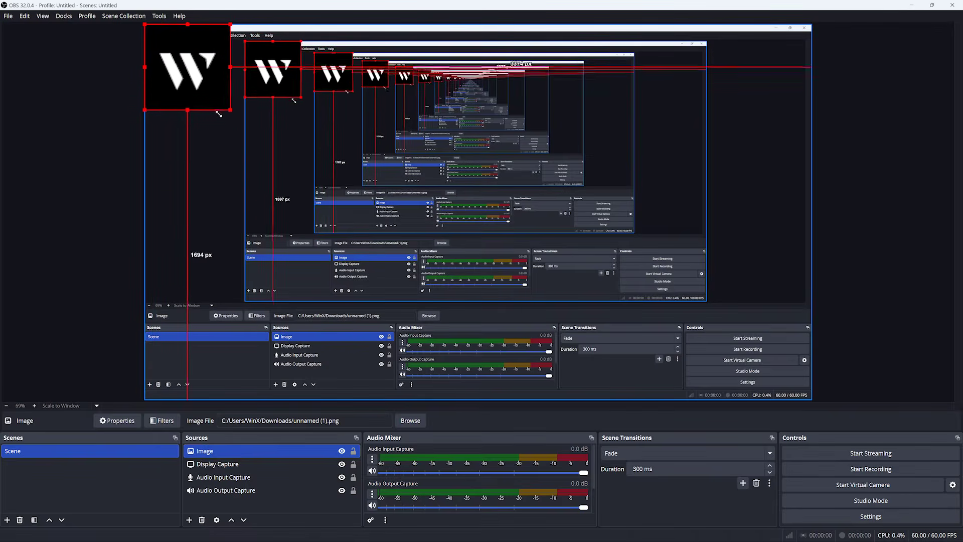
- Move the logo image source away from the canvas corner in the preview, and turn on Studio Mode
left_click_drag(203, 95, 296, 161)
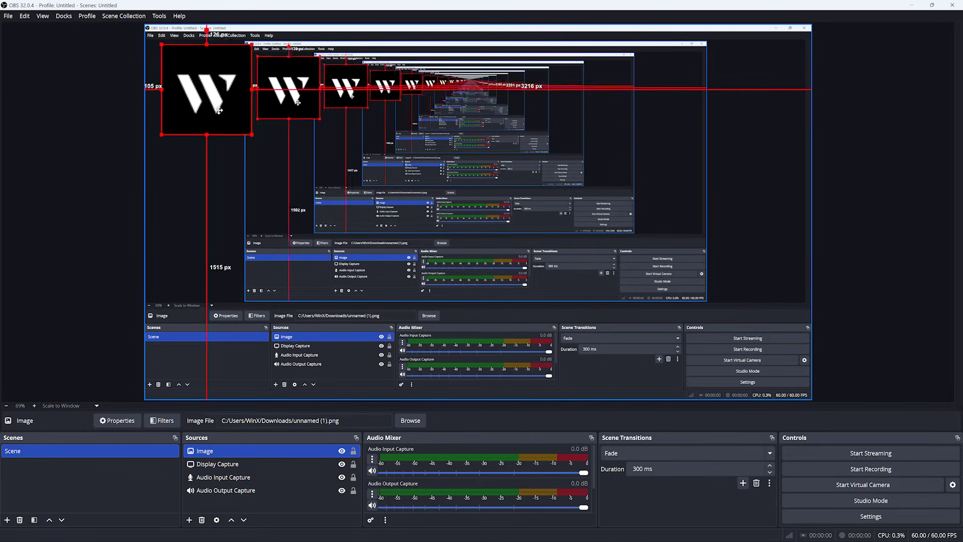
left_click(502, 273)
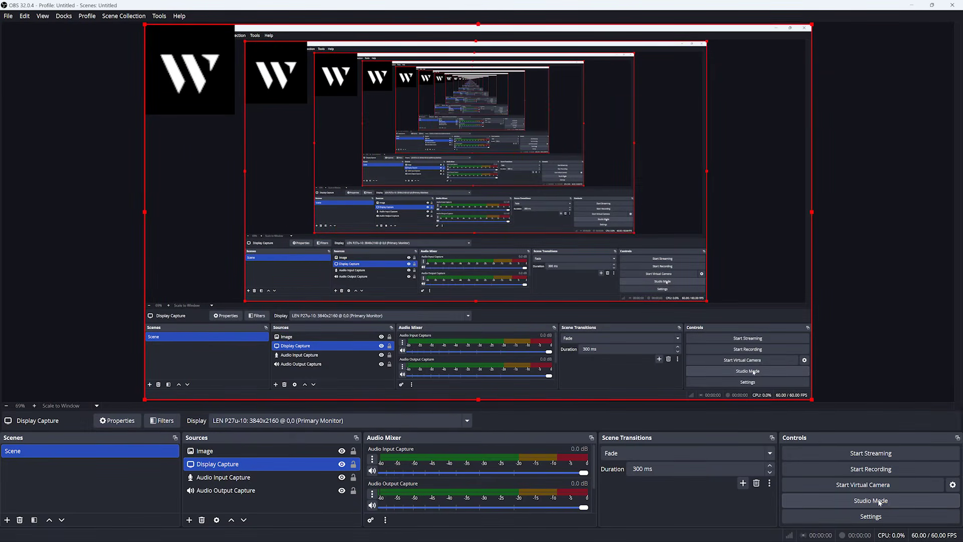
left_click(879, 502)
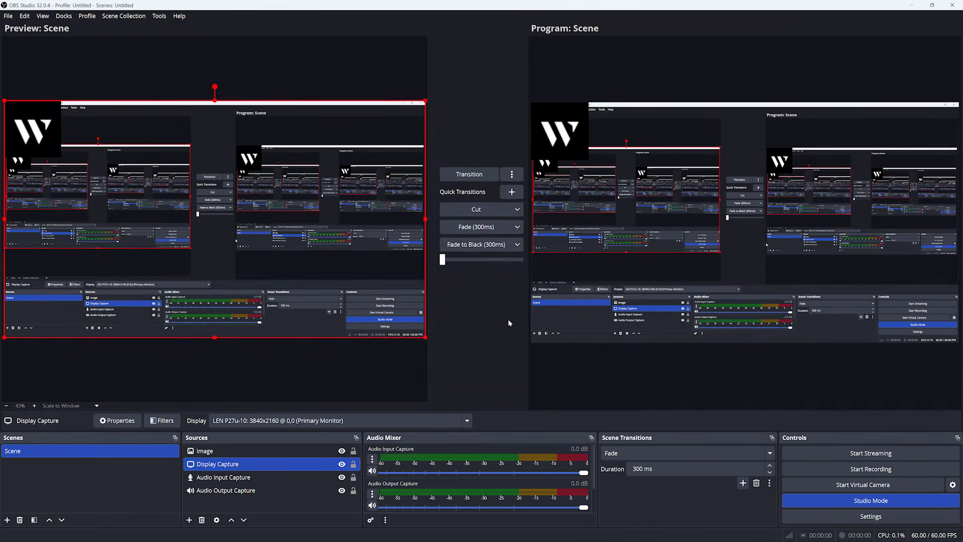